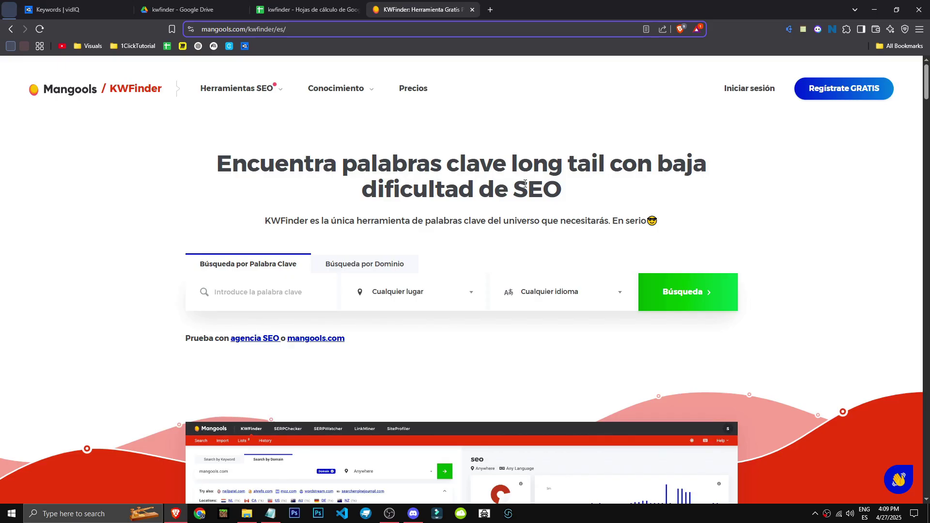
Search KWFinder by keyword for "koala ai" in any location and any language
{"action": "mouse_move", "coordinate": [268, 93]}
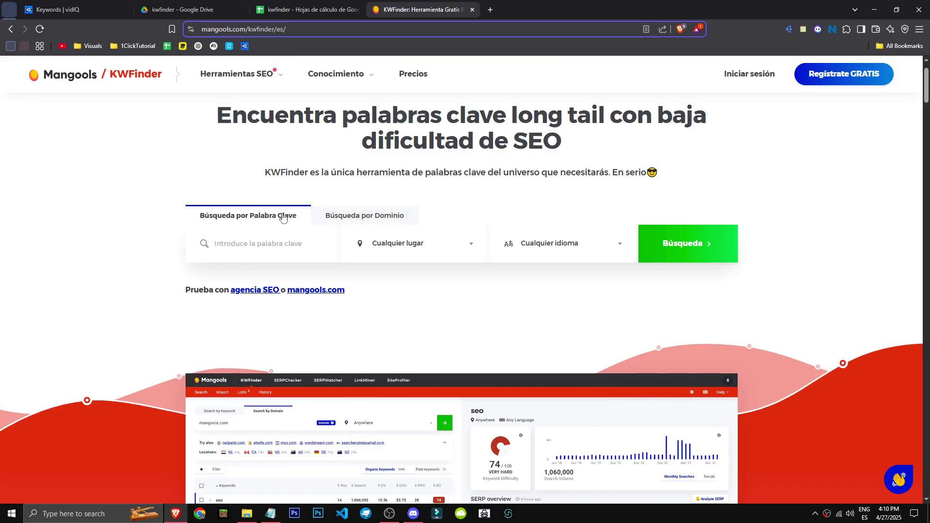
{"action": "left_click", "coordinate": [292, 240]}
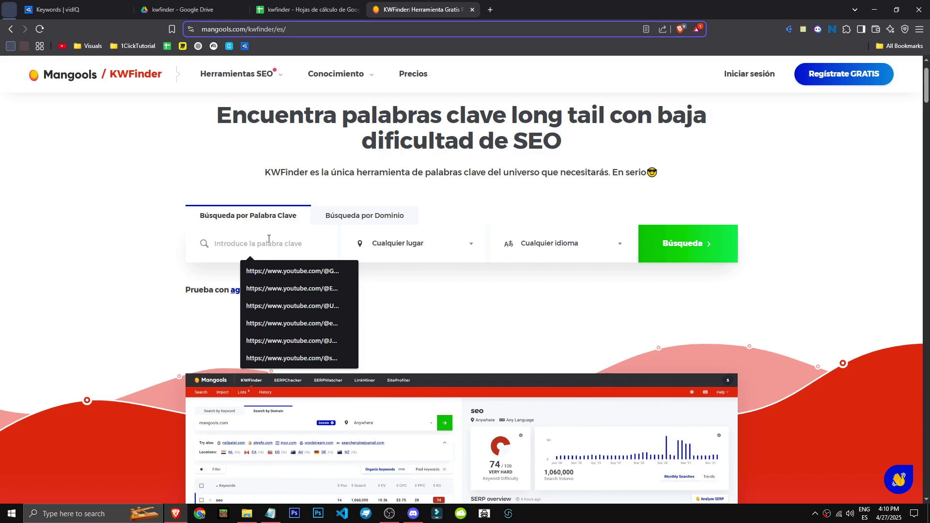
{"action": "type", "text": "anth"}
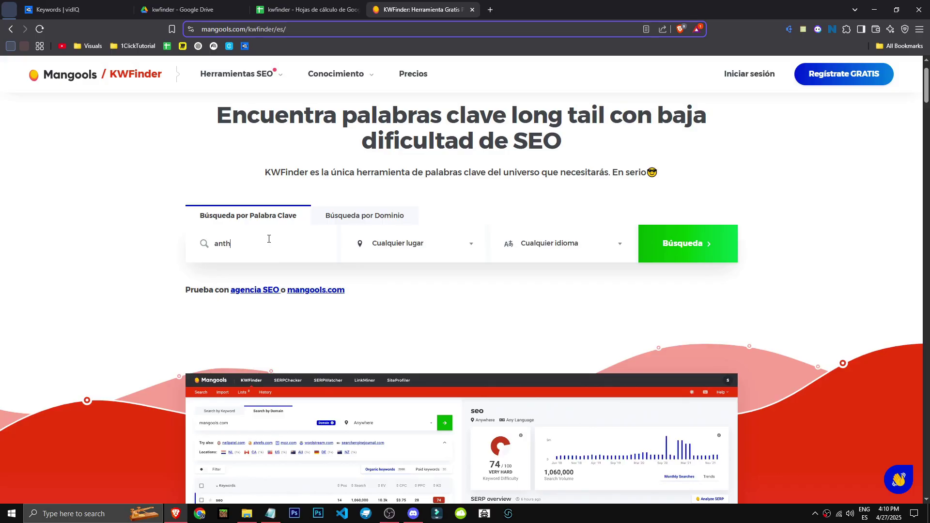
{"action": "type", "text": "ropi"}
{"action": "key", "text": "ctrl+a"}
{"action": "type", "text": "koala ai"}
{"action": "left_click", "coordinate": [451, 245]}
{"action": "left_click", "coordinate": [523, 246]}
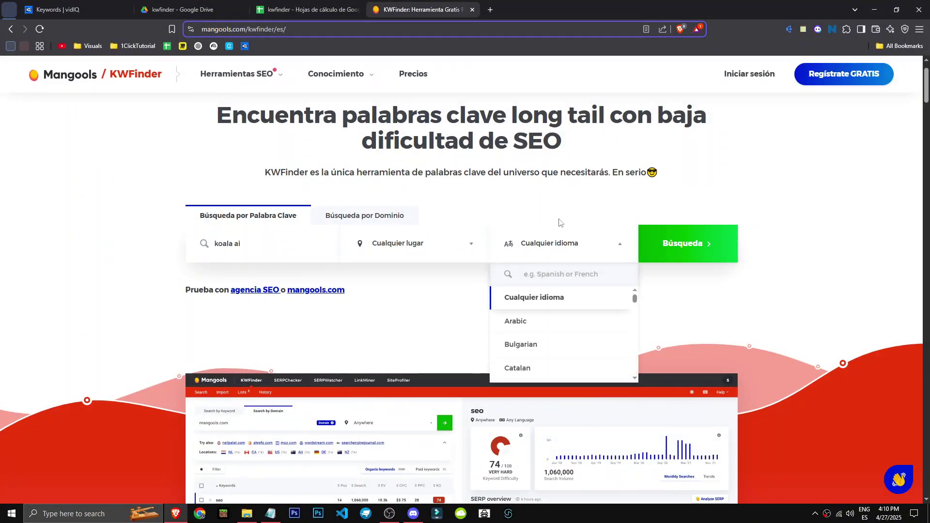
{"action": "left_click", "coordinate": [711, 250]}
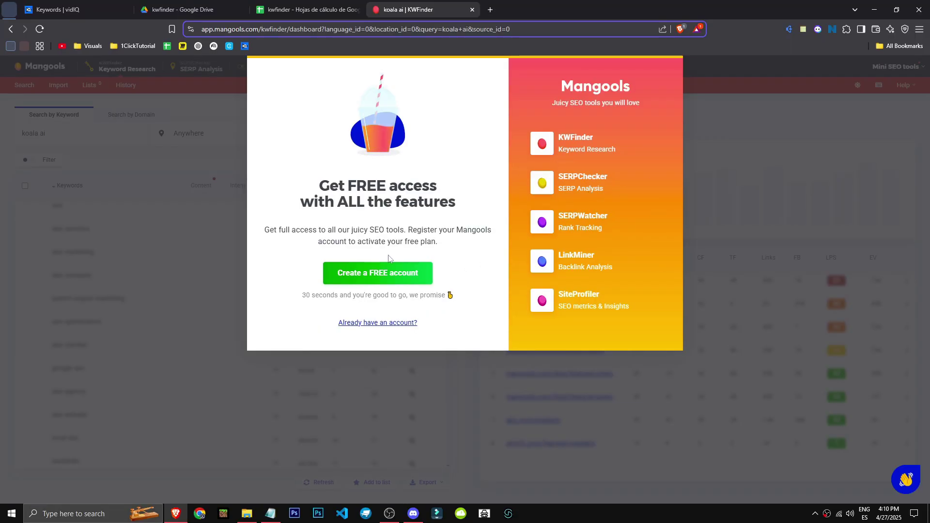
Create a free Mangools account and close the vidIQ keywords page
{"action": "left_click", "coordinate": [378, 274]}
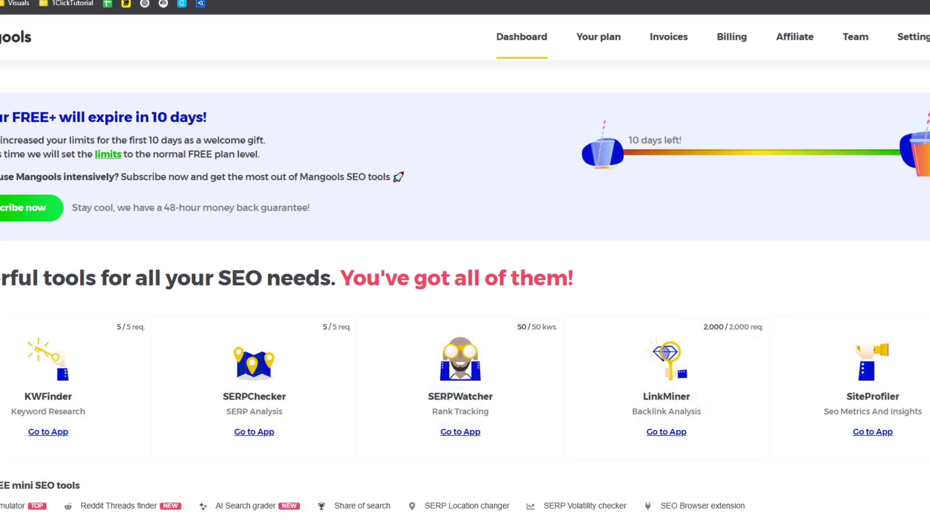
{"action": "key", "text": "ctrl+Page_Up"}
{"action": "key", "text": "ctrl+w"}
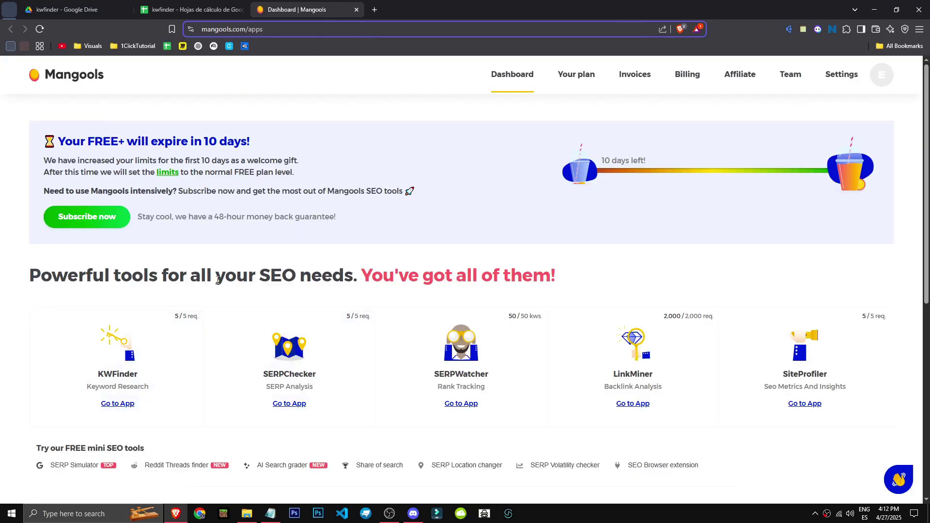
Open KWFinder from the Mangools dashboard, dismissing the discount offer and declining the welcome tour
{"action": "left_click", "coordinate": [90, 364]}
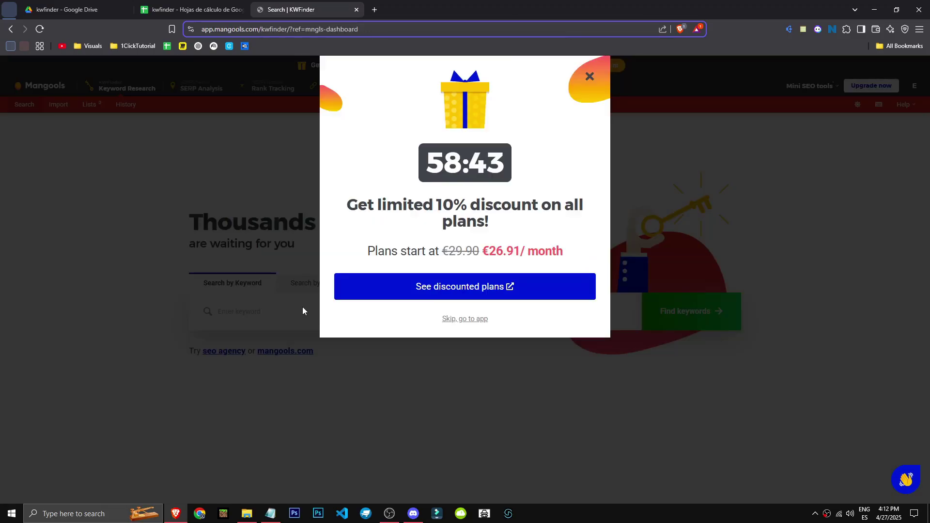
{"action": "left_click", "coordinate": [590, 77]}
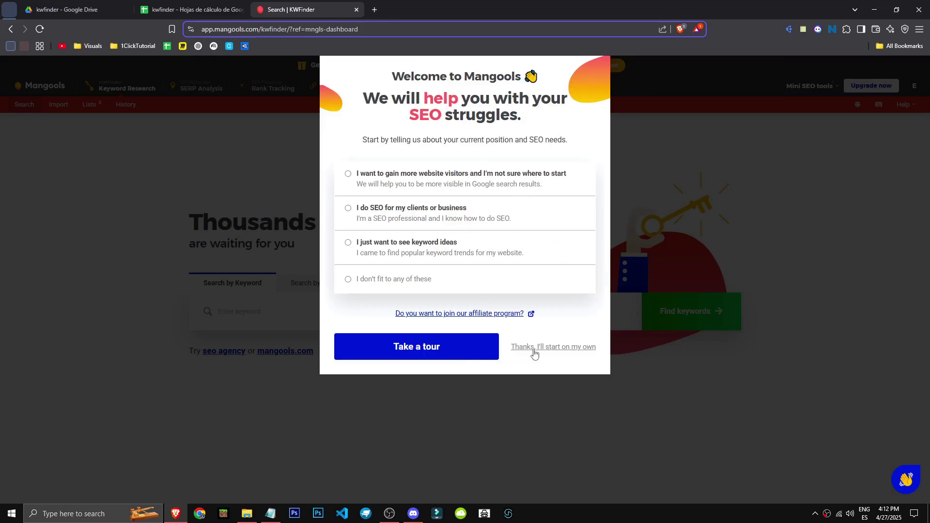
{"action": "left_click", "coordinate": [562, 348]}
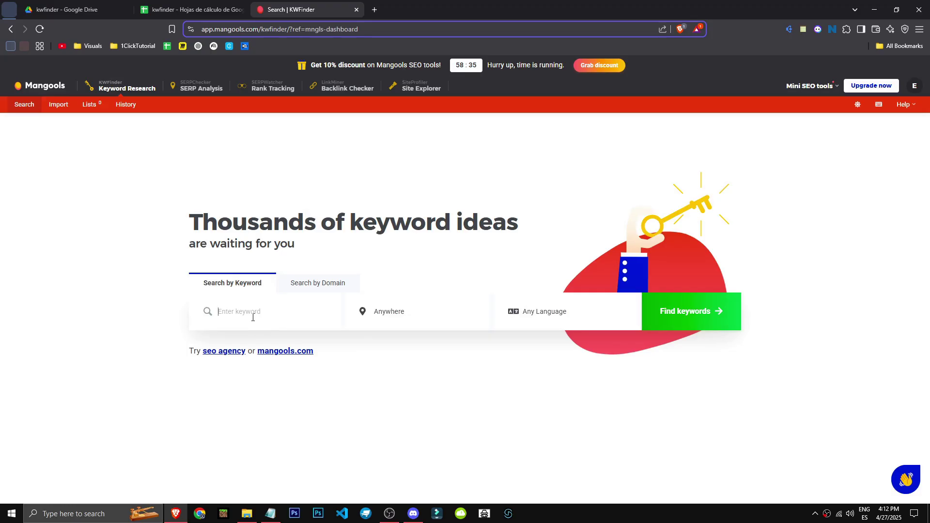
Look up the keyword "koala ai" for any location and language, and inspect its monthly search volume chart
{"action": "type", "text": "koala ai"}
{"action": "key", "text": "Return"}
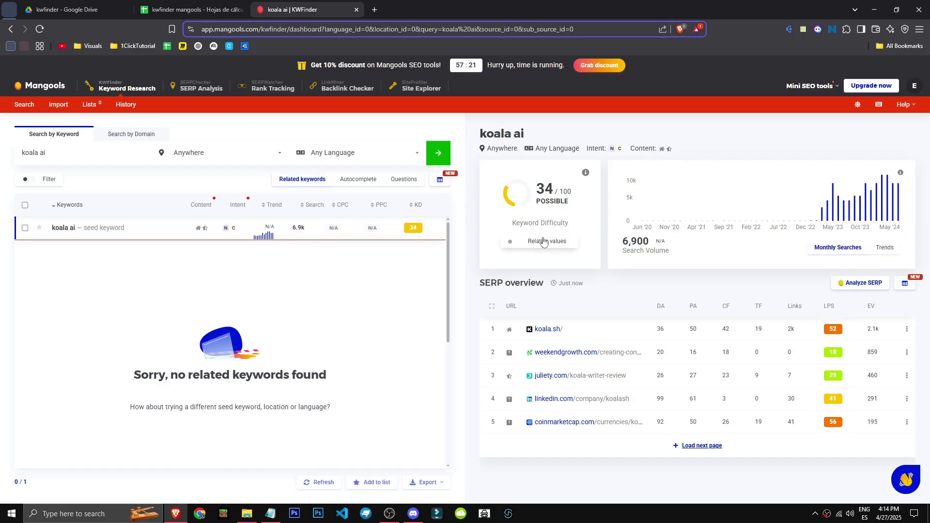
{"action": "mouse_move", "coordinate": [824, 215]}
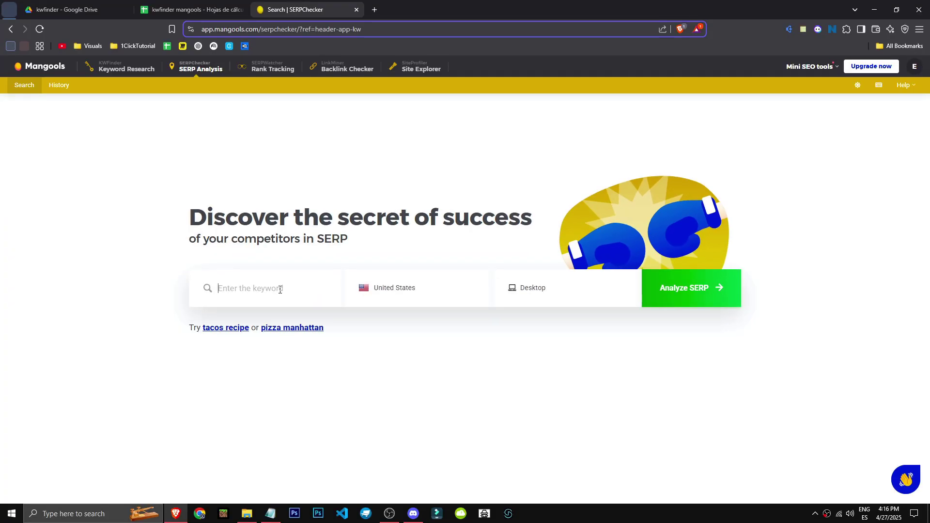
Analyze the SERP for "koala ai" in SERPChecker with United States as location and Desktop as platform
{"action": "type", "text": "koala ai"}
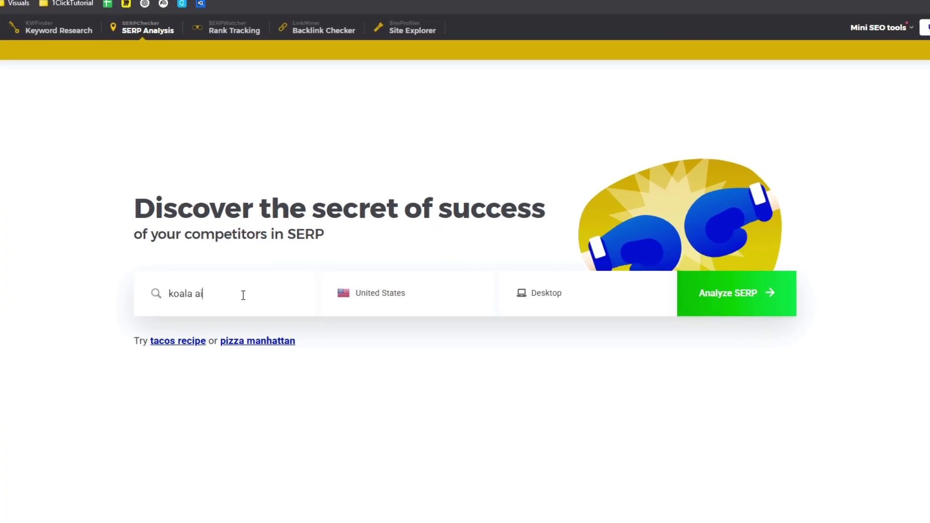
{"action": "left_click", "coordinate": [624, 300]}
{"action": "left_click", "coordinate": [762, 296]}
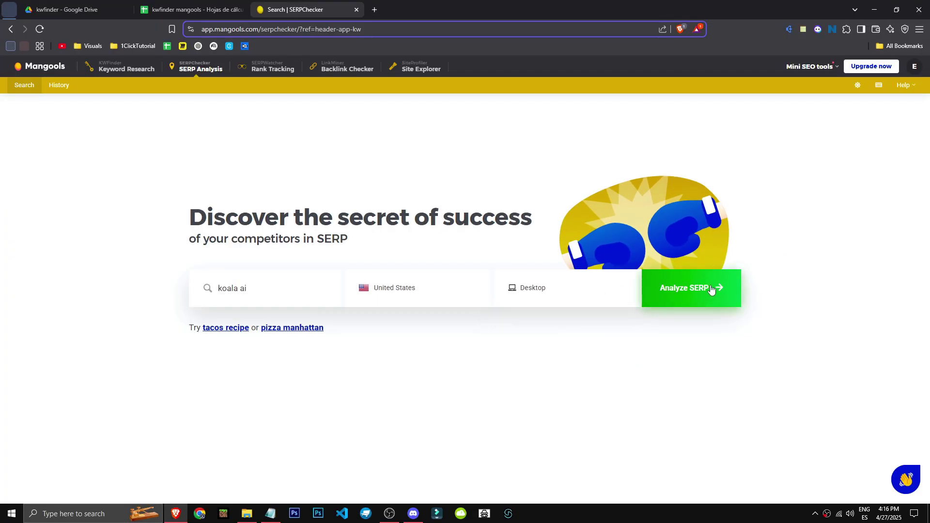
{"action": "left_click", "coordinate": [710, 289]}
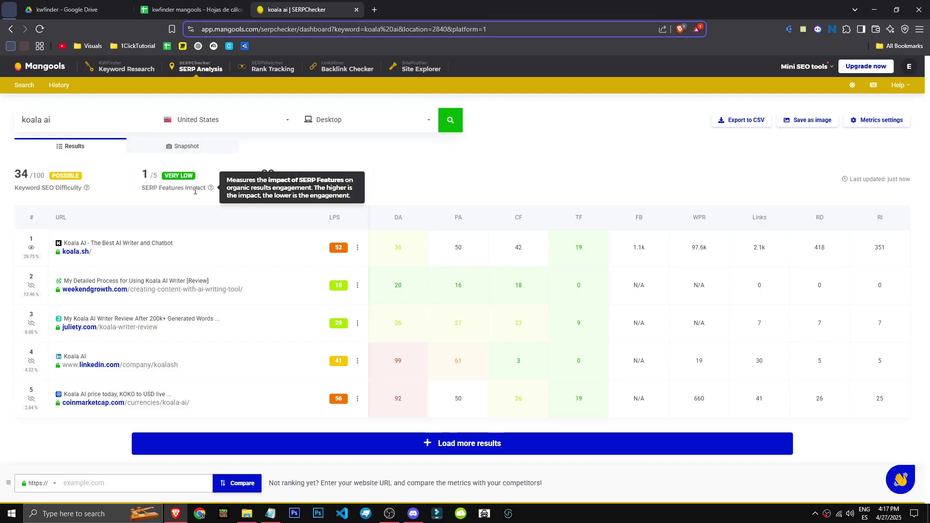
Review the SERP summary metrics and ranking URLs for "koala ai", and load more results
{"action": "mouse_move", "coordinate": [79, 187]}
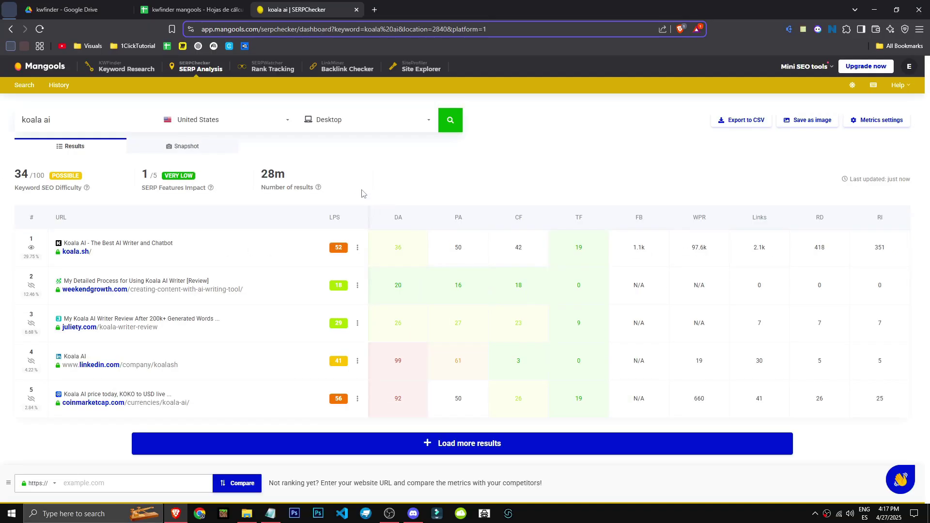
{"action": "mouse_move", "coordinate": [249, 162]}
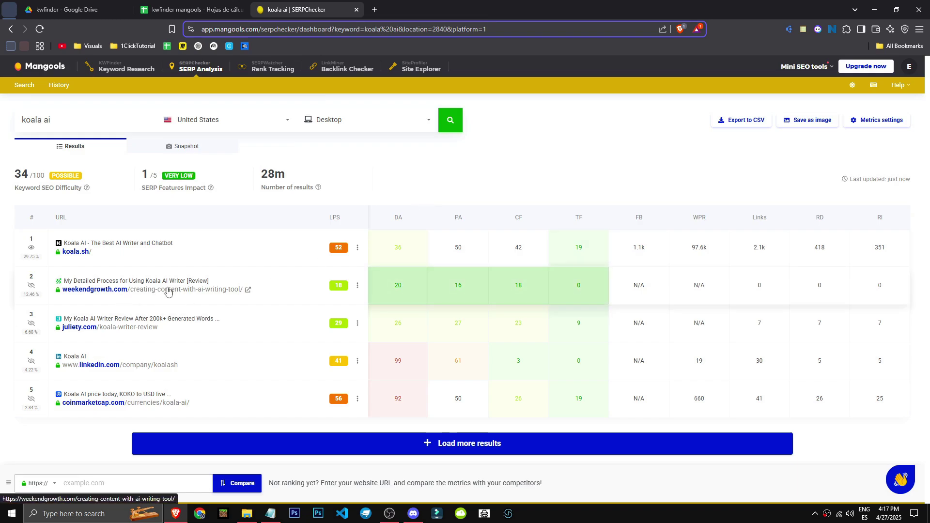
{"action": "scroll", "coordinate": [515, 447], "scroll_direction": "down", "scroll_amount": 1}
{"action": "left_click", "coordinate": [516, 446]}
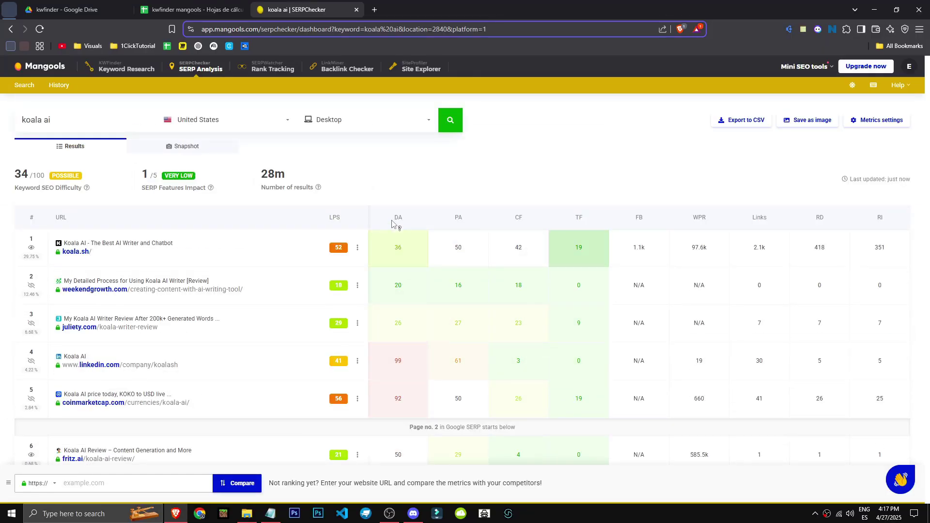
Read the explanations of the SERP table's authority and link metrics, including DA, PA, CF, TF and Links
{"action": "mouse_move", "coordinate": [400, 219]}
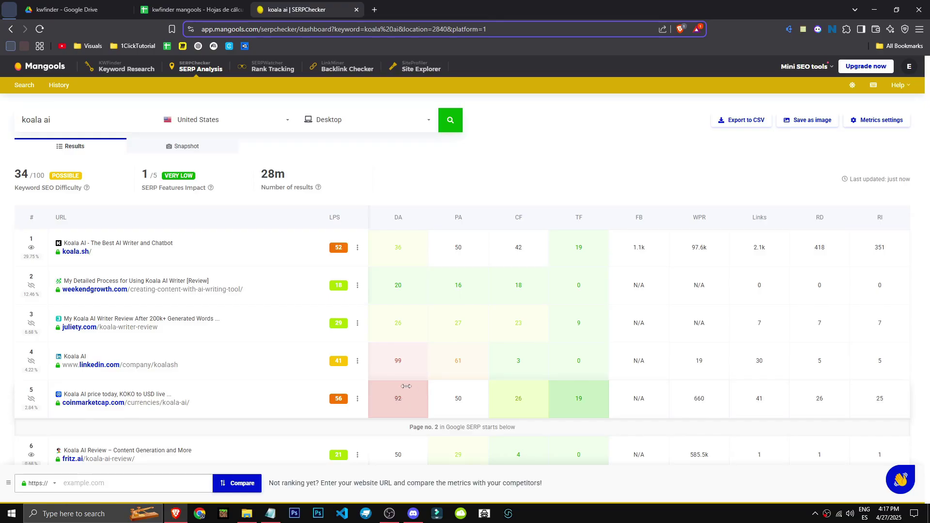
{"action": "mouse_move", "coordinate": [459, 220]}
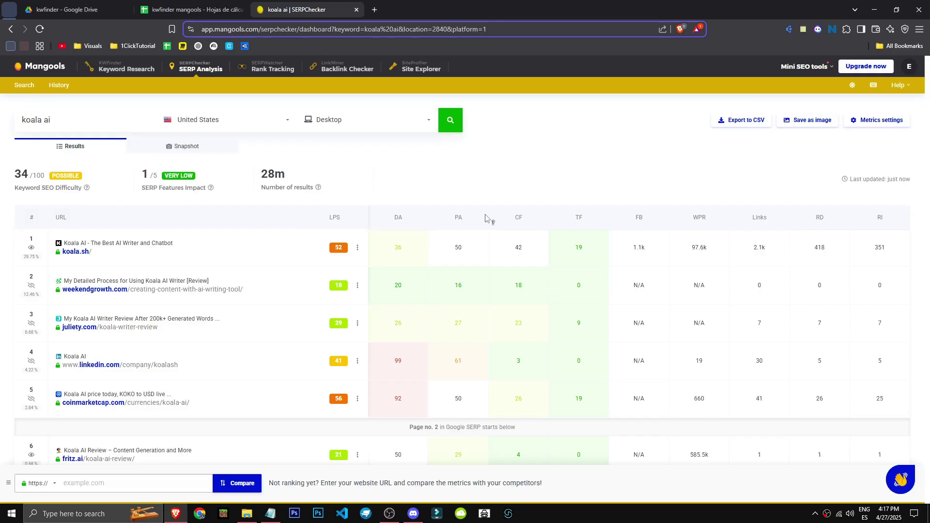
{"action": "mouse_move", "coordinate": [519, 219]}
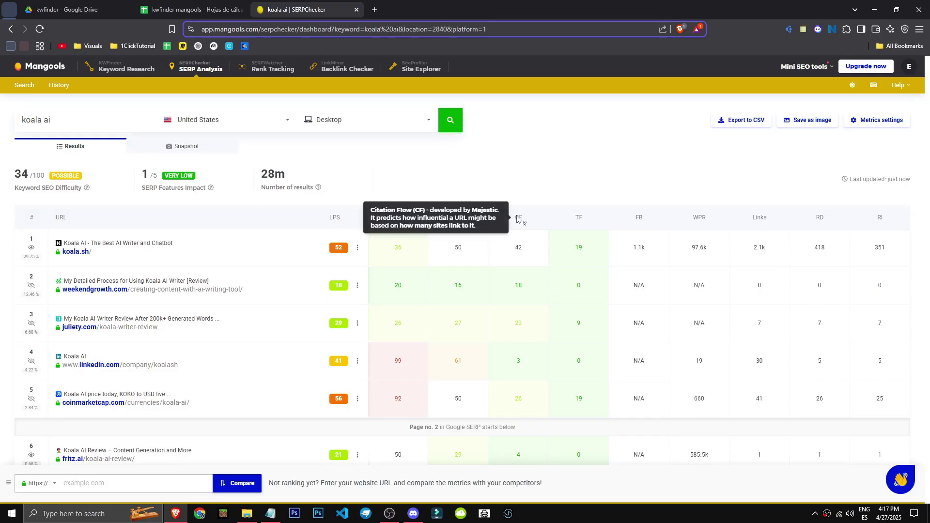
{"action": "mouse_move", "coordinate": [581, 221]}
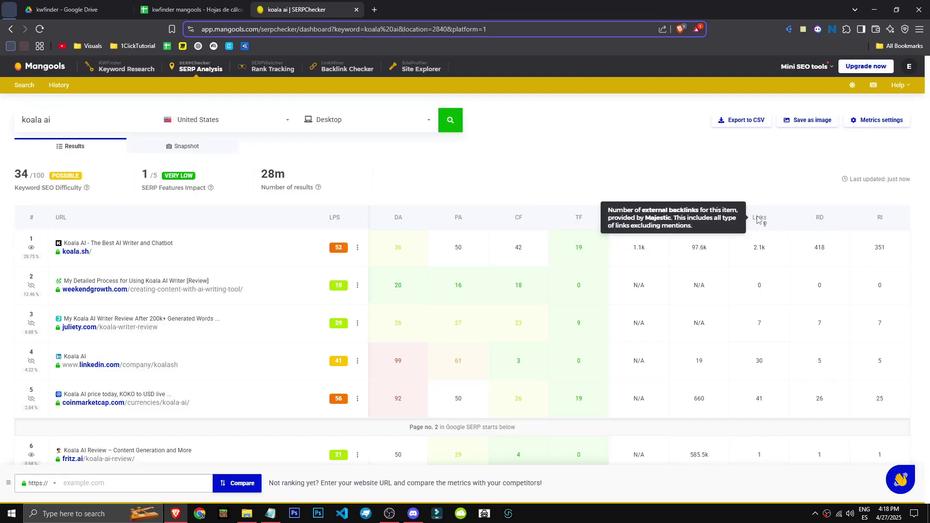
Switch to SERPWatcher rank tracking and start setting up a new tracking
{"action": "left_click", "coordinate": [270, 71]}
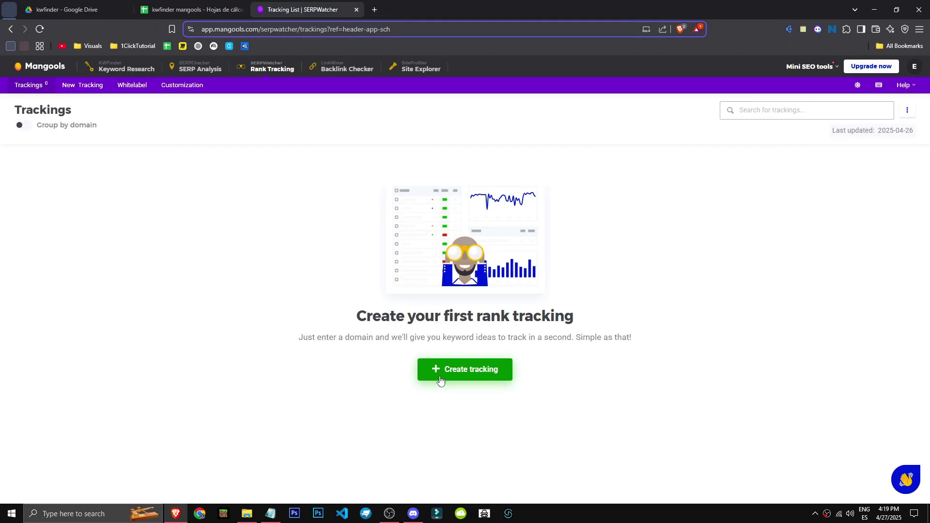
{"action": "left_click", "coordinate": [486, 379]}
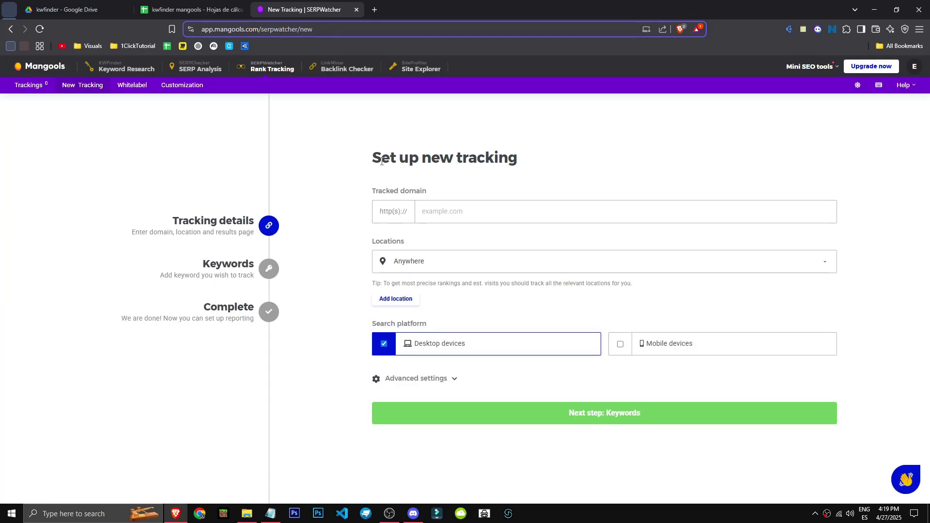
{"action": "double_click", "coordinate": [383, 159]}
{"action": "left_click", "coordinate": [307, 229]}
{"action": "left_click", "coordinate": [450, 209]}
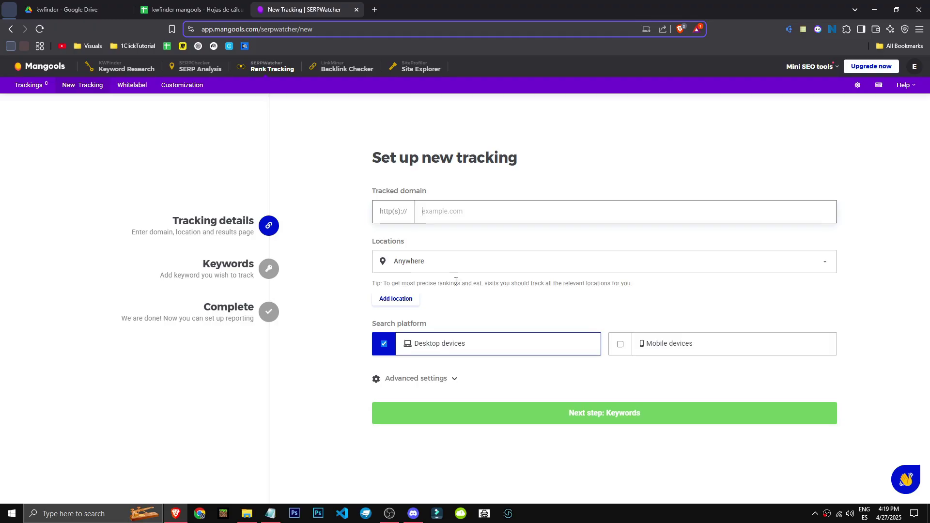
{"action": "key", "text": "ctrl+t"}
{"action": "type", "text": "kwfinder"}
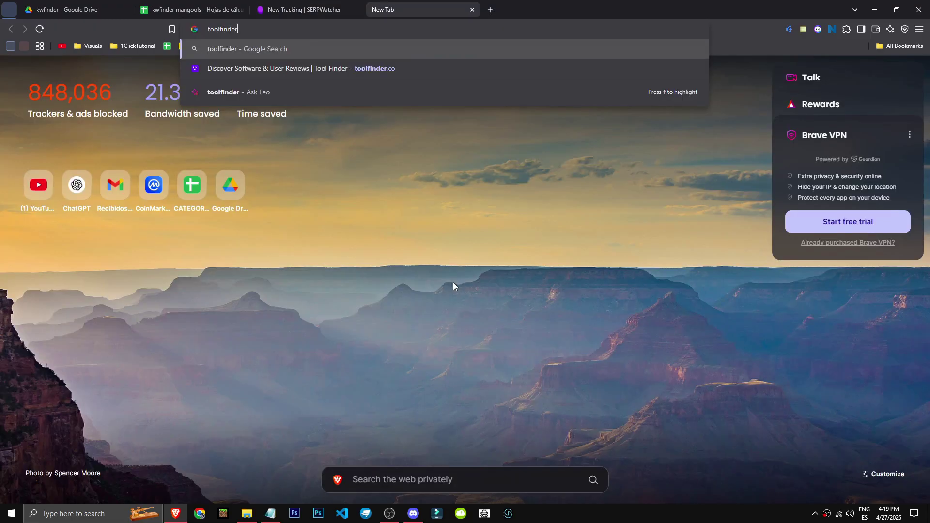
{"action": "key", "text": "Down"}
{"action": "key", "text": "ctrl+a"}
{"action": "key", "text": "ctrl+c"}
{"action": "key", "text": "ctrl+w"}
{"action": "key", "text": "ctrl+v"}
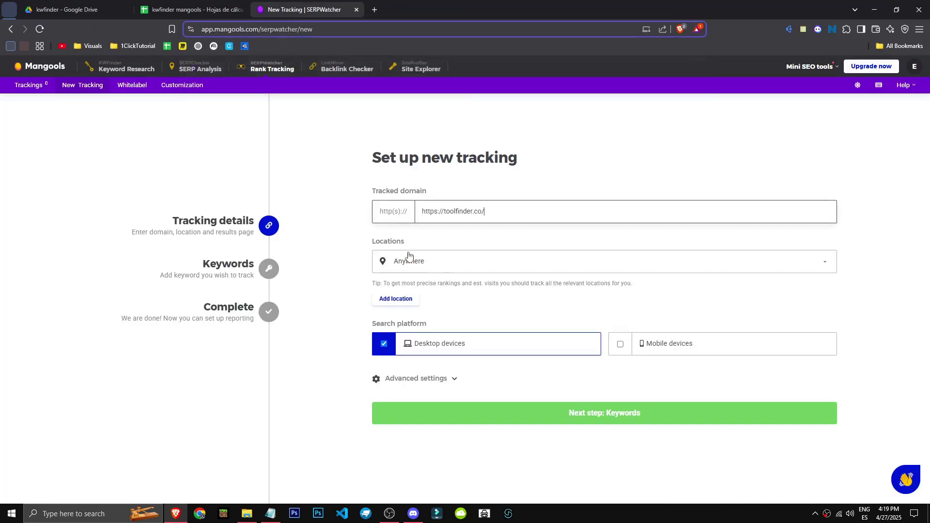
{"action": "left_click", "coordinate": [378, 13]}
{"action": "type", "text": "https://toolfinder.co"}
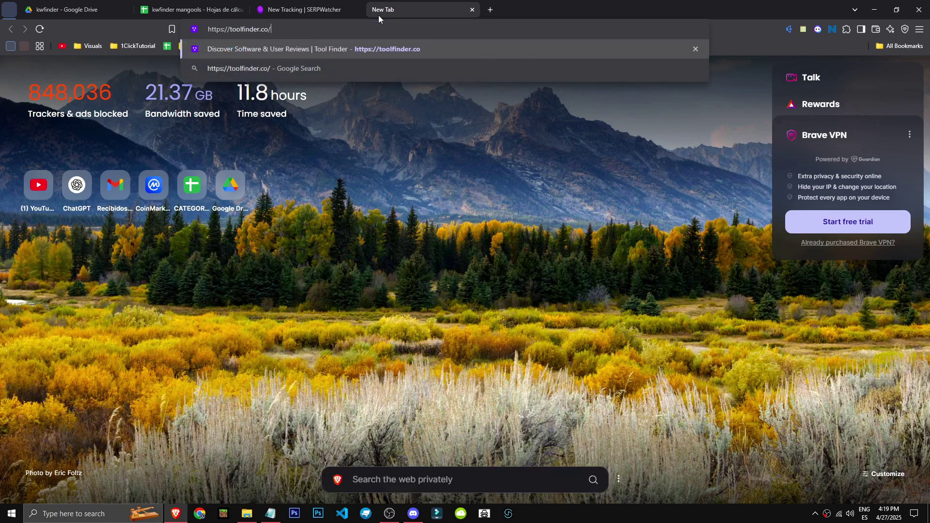
{"action": "key", "text": "Return"}
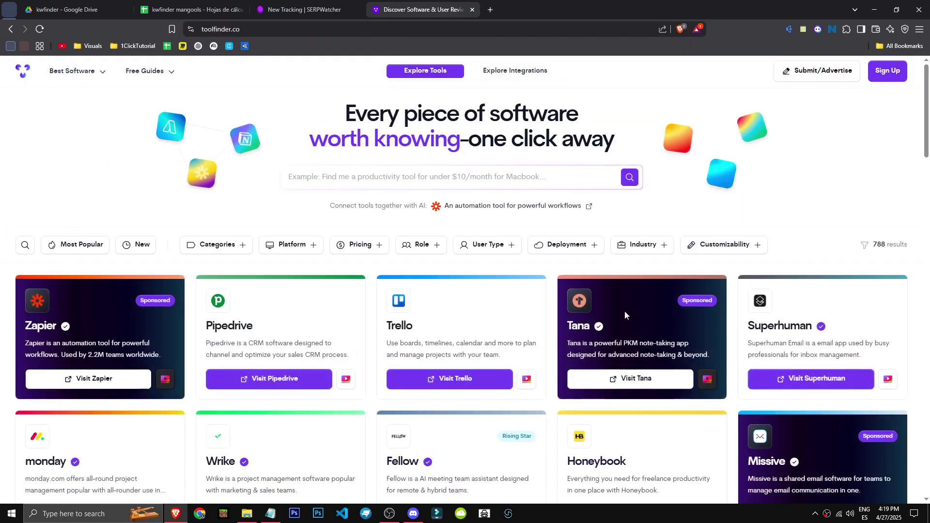
{"action": "middle_click", "coordinate": [428, 7]}
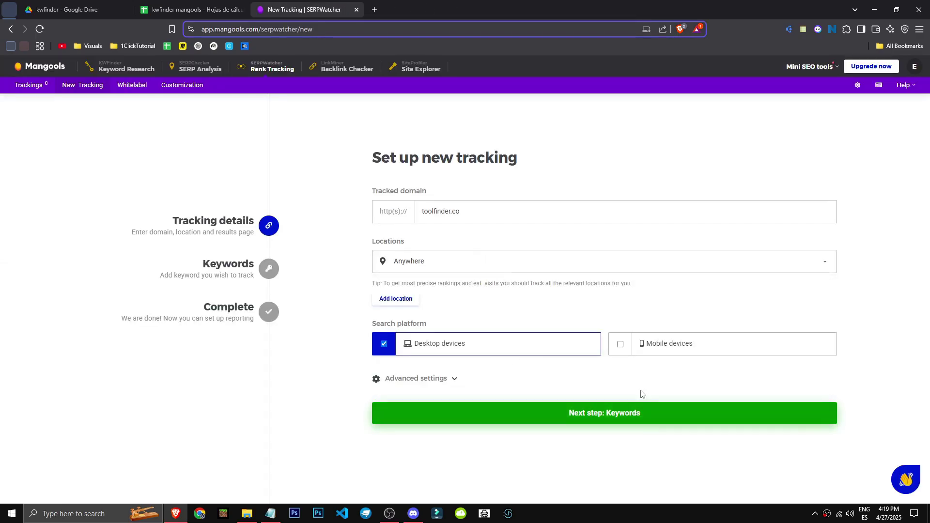
Continue the tracking setup to its keywords stage and browse the list of keywords toolfinder.co already ranks for
{"action": "left_click", "coordinate": [523, 421]}
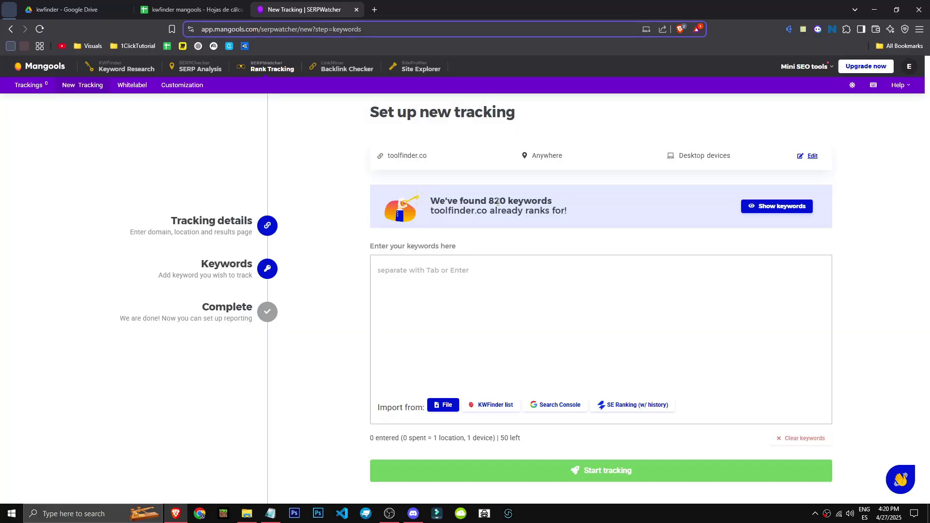
{"action": "left_click_drag", "start_coordinate": [486, 213], "coordinate": [566, 213]}
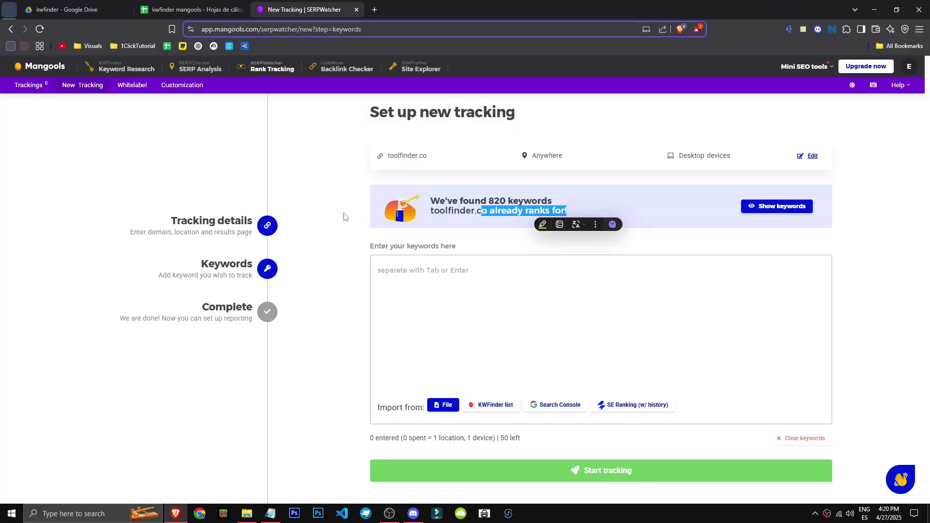
{"action": "left_click", "coordinate": [488, 211]}
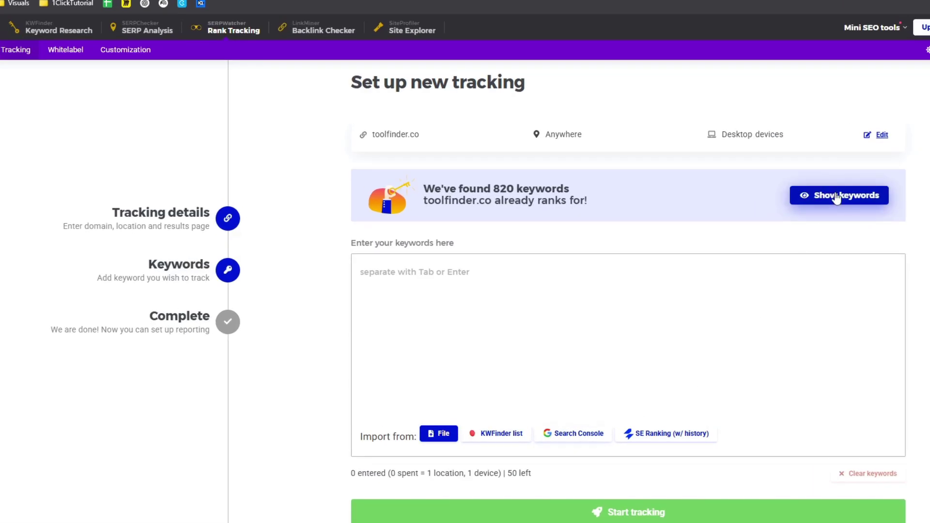
{"action": "left_click", "coordinate": [836, 196]}
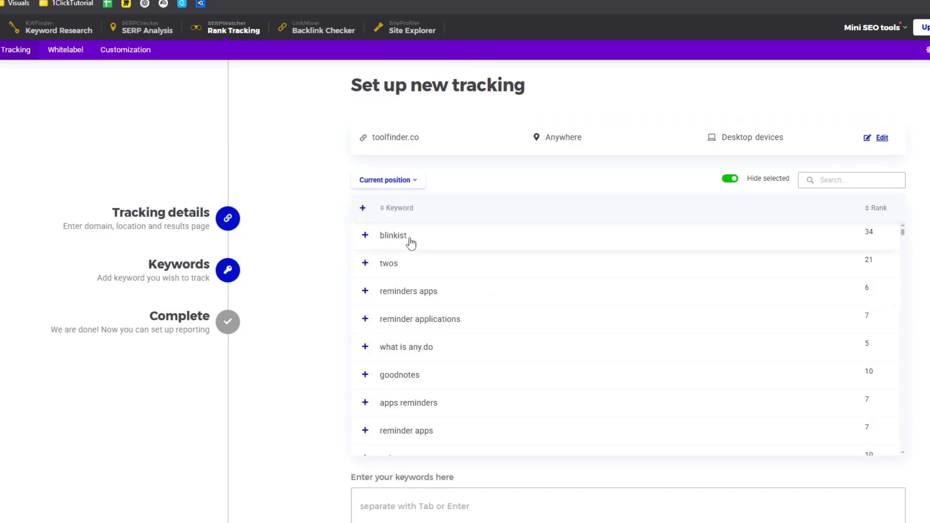
{"action": "scroll", "coordinate": [452, 290], "scroll_direction": "down", "scroll_amount": 10}
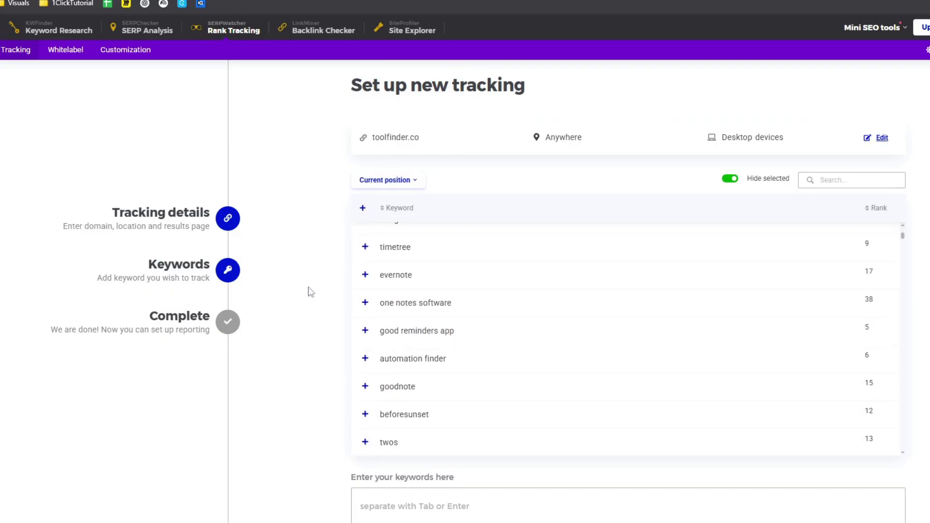
Sort the suggested keywords by rank with the highest rank numbers first and return to the start of the list
{"action": "left_click", "coordinate": [877, 208]}
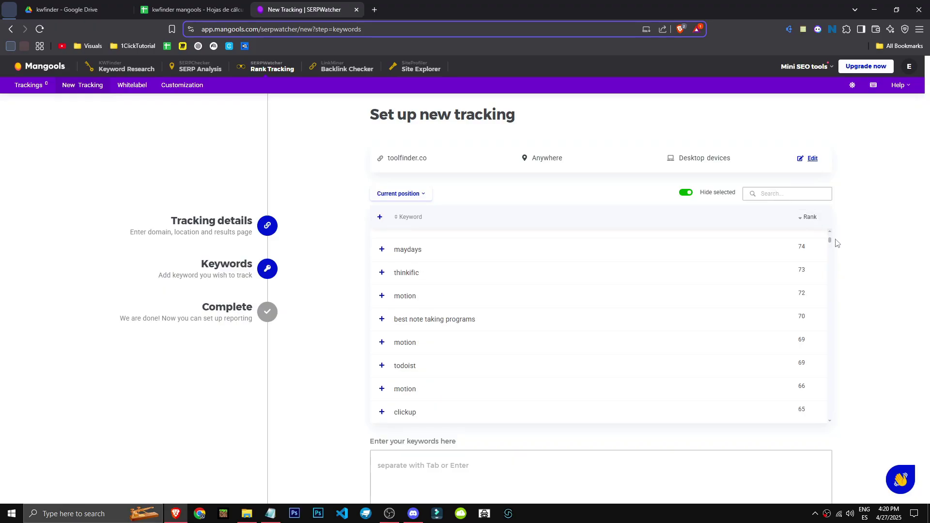
{"action": "scroll", "coordinate": [829, 235], "scroll_direction": "up", "scroll_amount": 5}
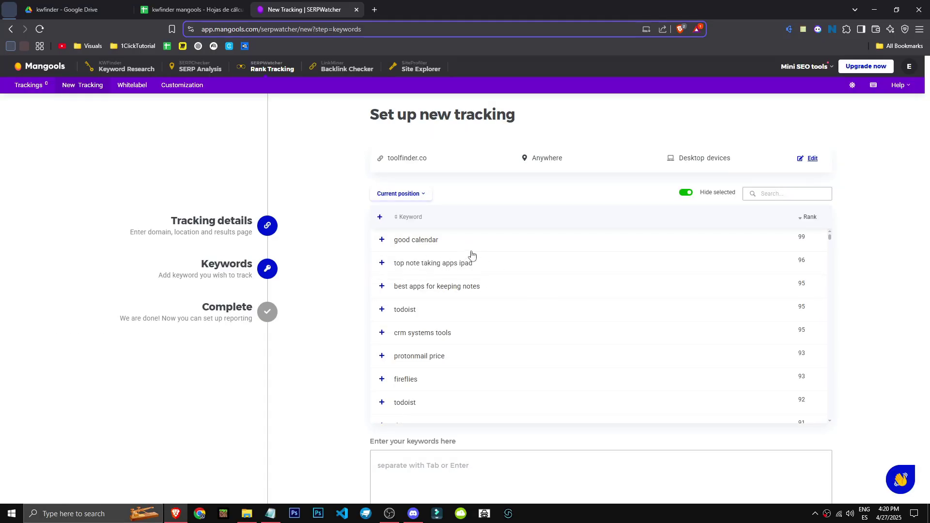
Try adding "good calendar" to the tracked keywords, remove it again, and look over the keyword import options
{"action": "left_click", "coordinate": [469, 242]}
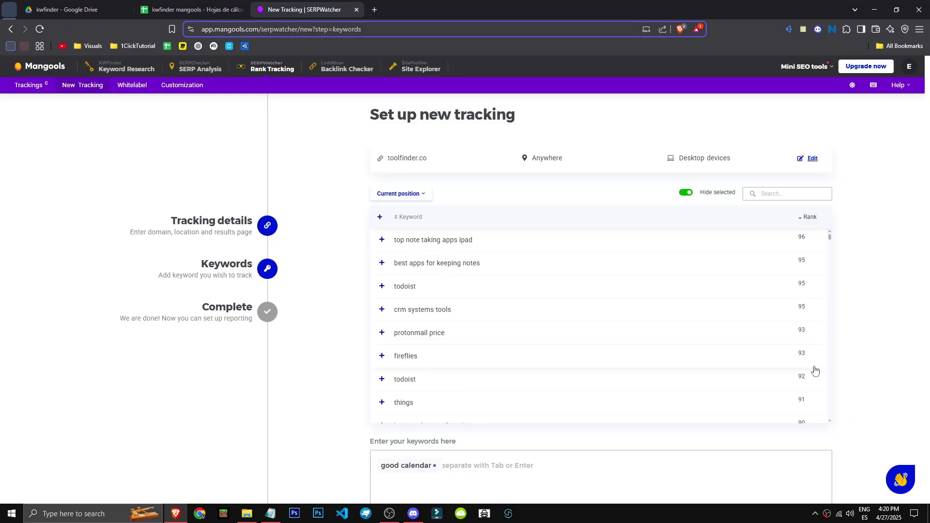
{"action": "left_click", "coordinate": [434, 466]}
{"action": "scroll", "coordinate": [443, 421], "scroll_direction": "down", "scroll_amount": 4}
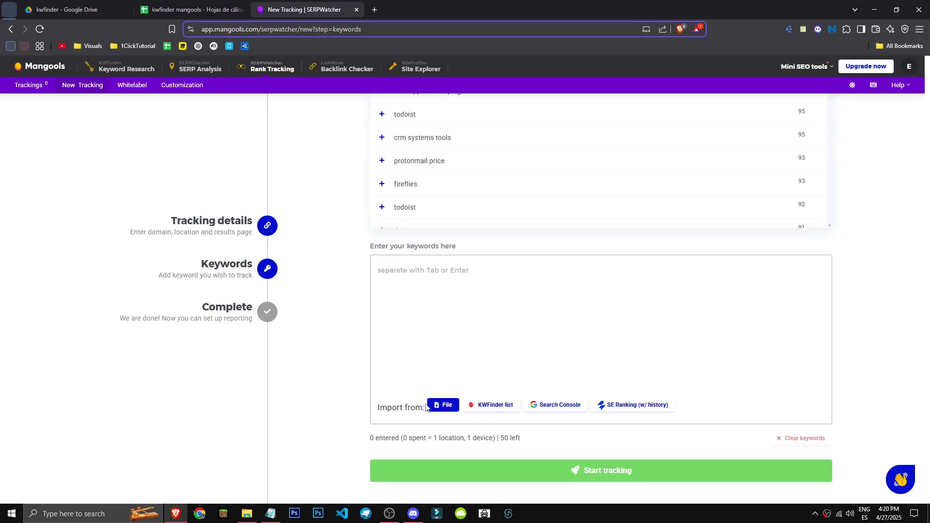
{"action": "scroll", "coordinate": [569, 464], "scroll_direction": "up", "scroll_amount": 3}
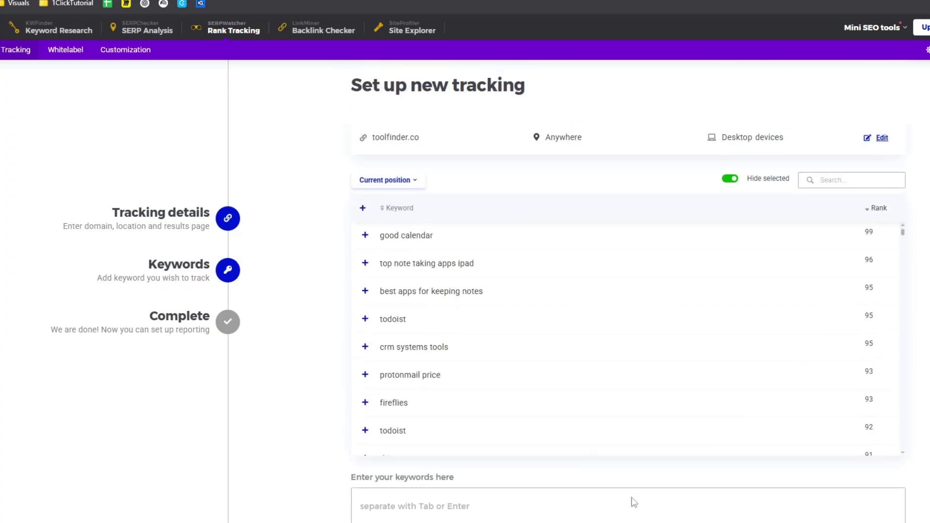
Add the suggested keywords "good calendar", "fireflies" and "todoist" to the tracked keywords
{"action": "left_click", "coordinate": [435, 240]}
{"action": "scroll", "coordinate": [596, 452], "scroll_direction": "down", "scroll_amount": 4}
{"action": "scroll", "coordinate": [569, 339], "scroll_direction": "up", "scroll_amount": 4}
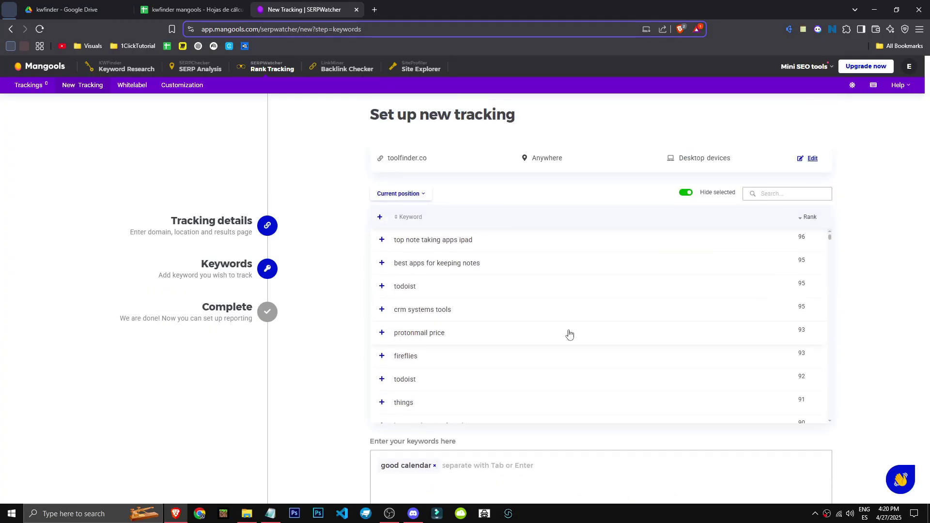
{"action": "left_click", "coordinate": [501, 359]}
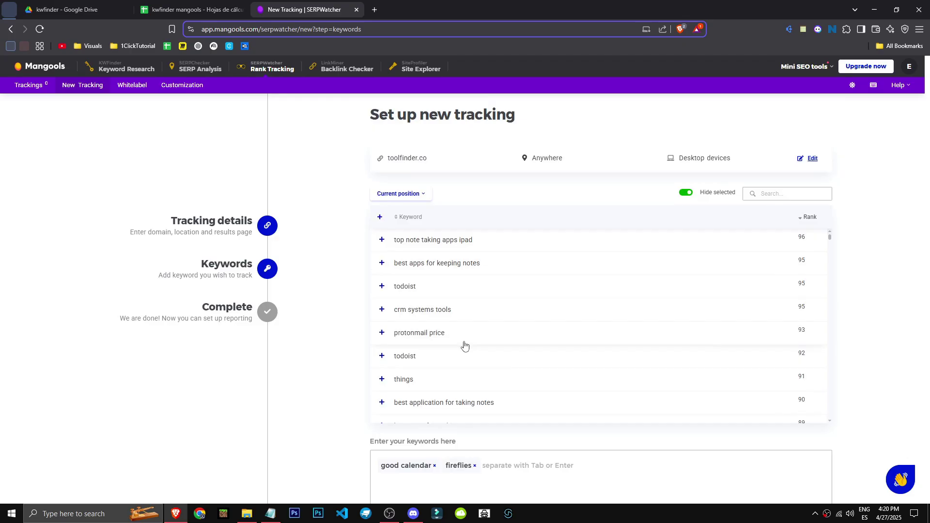
{"action": "scroll", "coordinate": [458, 334], "scroll_direction": "down", "scroll_amount": 1}
{"action": "scroll", "coordinate": [438, 329], "scroll_direction": "down", "scroll_amount": 1}
{"action": "left_click", "coordinate": [439, 290]}
Add "maydays" and "motion" to the tracked keywords and browse further down the suggestions
{"action": "scroll", "coordinate": [436, 310], "scroll_direction": "down", "scroll_amount": 3}
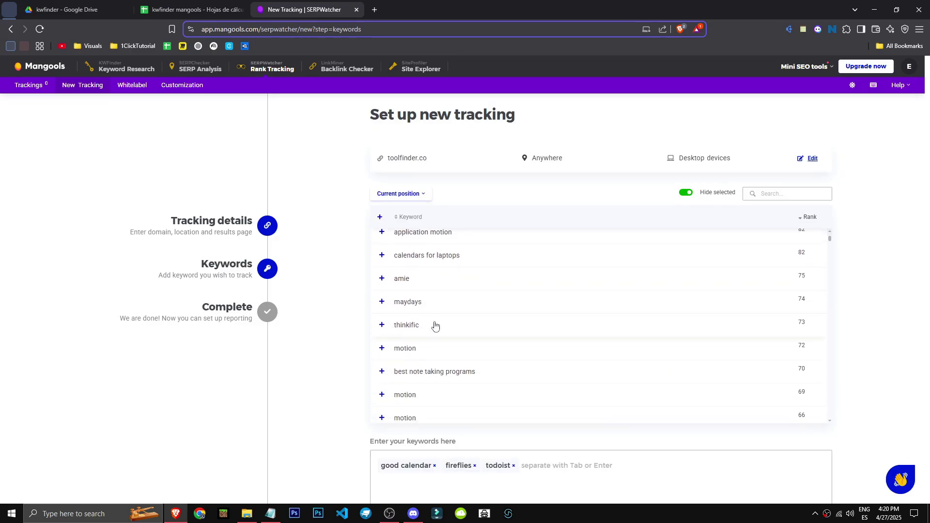
{"action": "left_click", "coordinate": [433, 326]}
{"action": "scroll", "coordinate": [441, 325], "scroll_direction": "down", "scroll_amount": 1}
{"action": "left_click", "coordinate": [445, 276]}
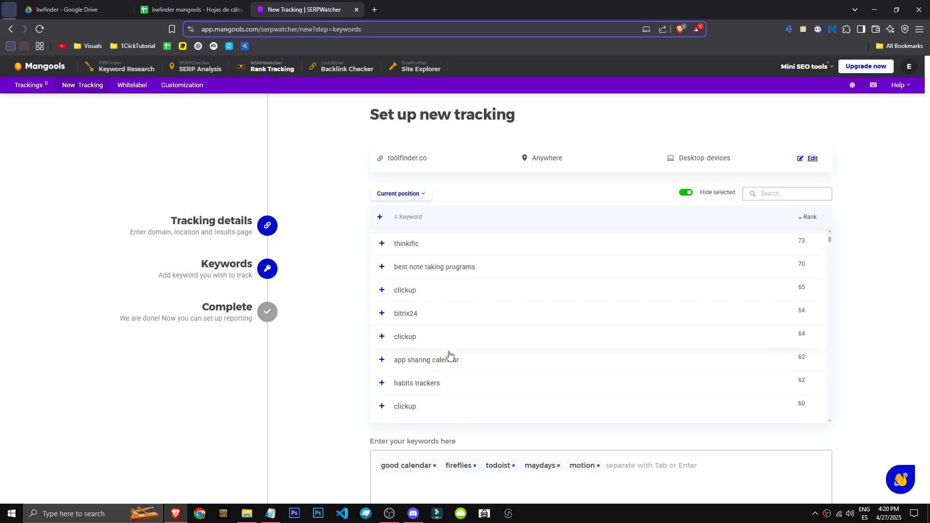
{"action": "scroll", "coordinate": [449, 339], "scroll_direction": "down", "scroll_amount": 2}
{"action": "scroll", "coordinate": [451, 337], "scroll_direction": "down", "scroll_amount": 5}
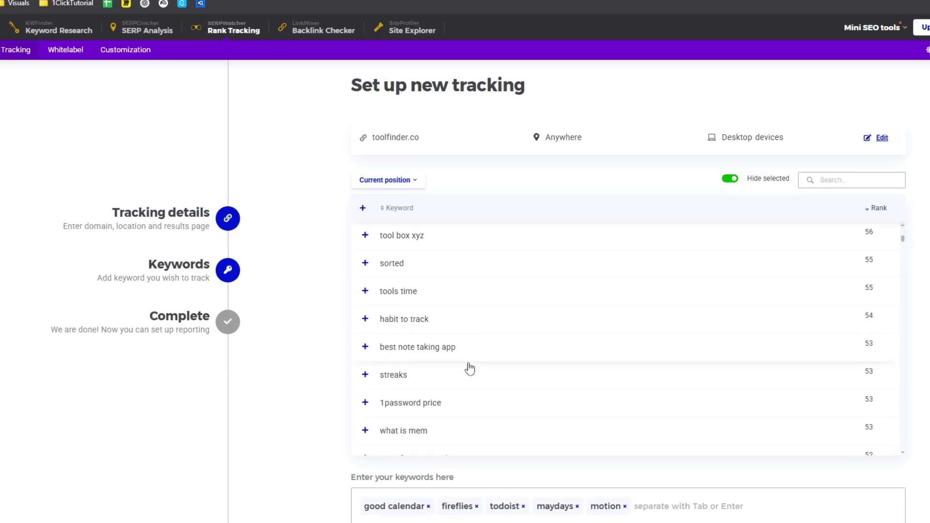